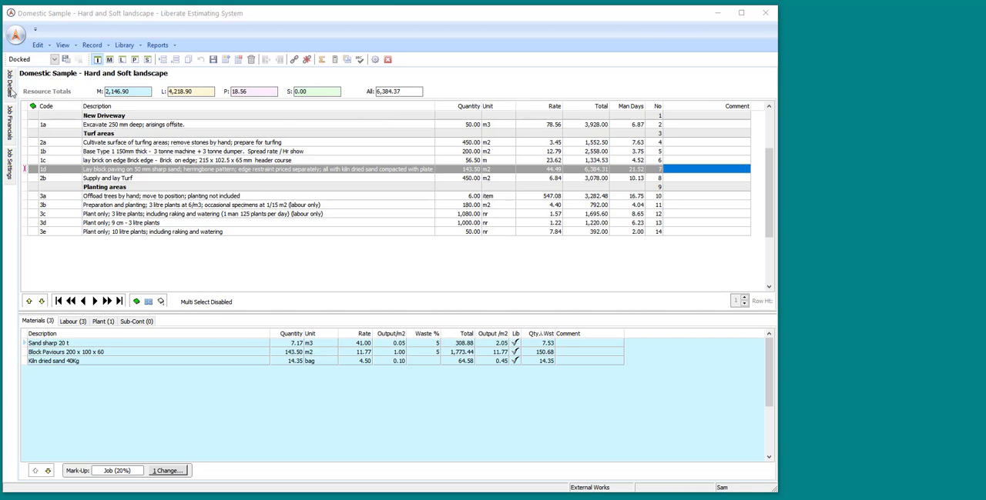
Look over the job's financial totals and its current job settings.
mouse_move(12, 91)
mouse_move(11, 127)
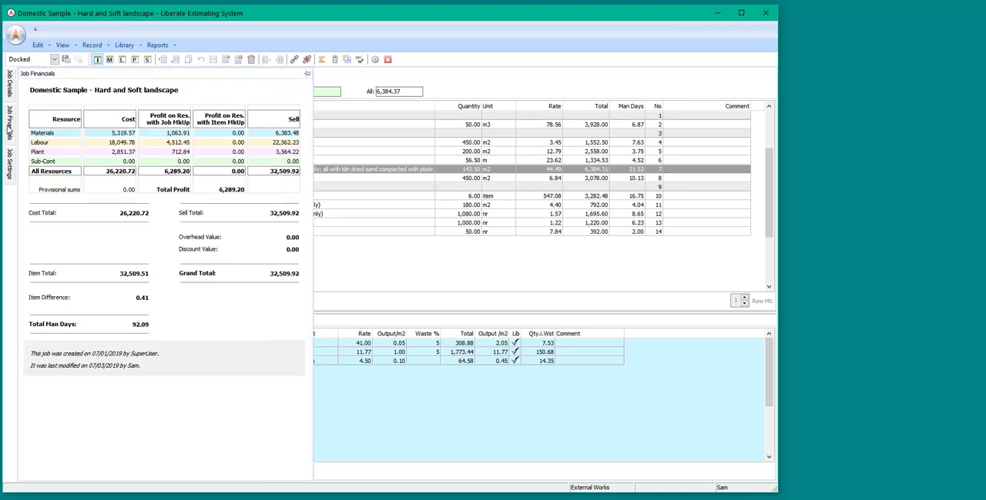
mouse_move(10, 162)
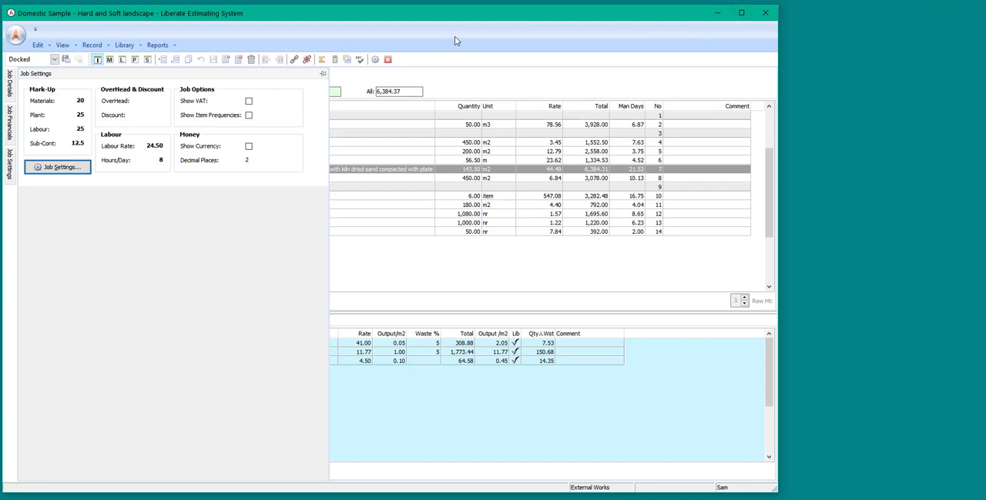
Check the default hours, labour rate and mark-ups for new jobs in the program options.
click(376, 60)
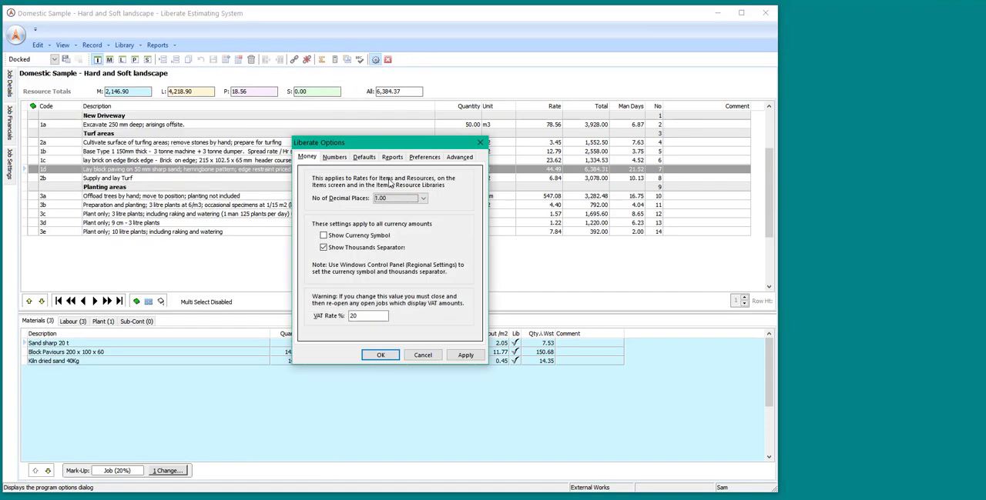
click(373, 157)
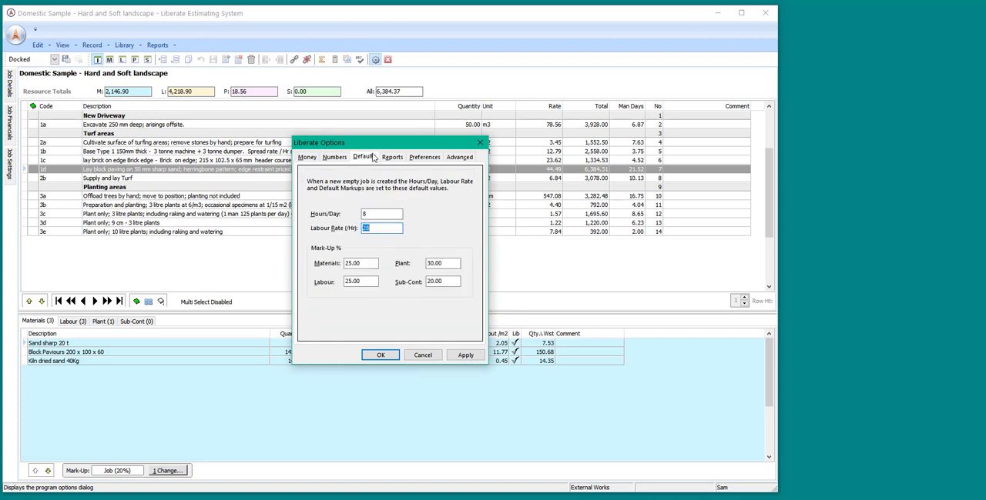
click(480, 144)
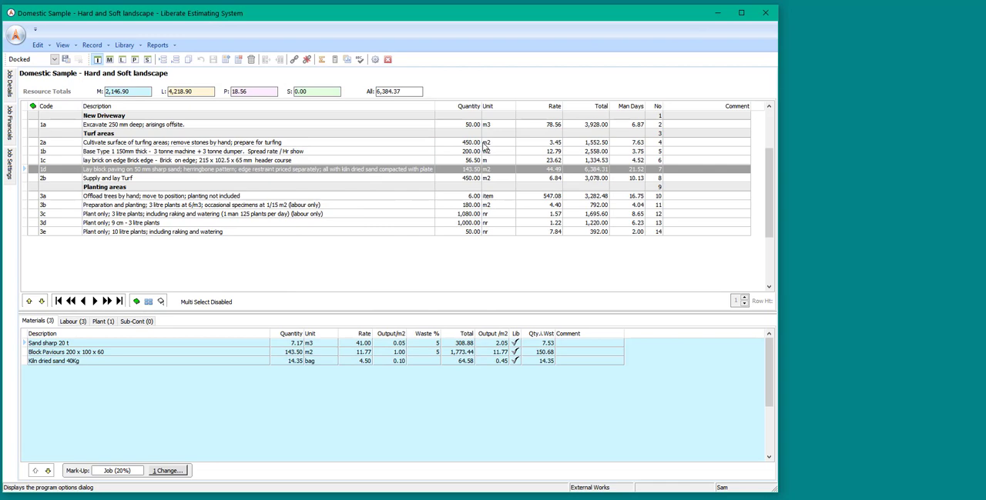
Inspect this job's mark-up, overhead, discount and labour values in its settings dialog, and close it without changes.
click(10, 115)
click(9, 161)
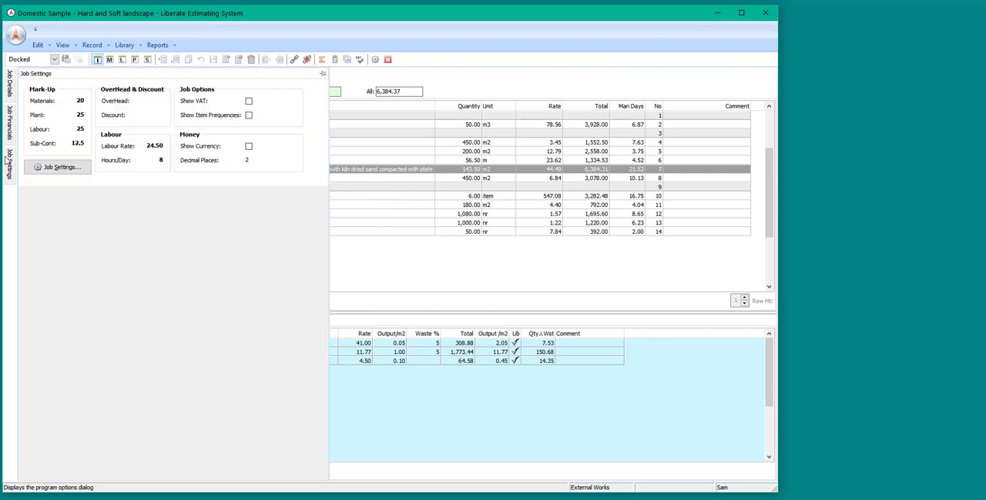
click(60, 167)
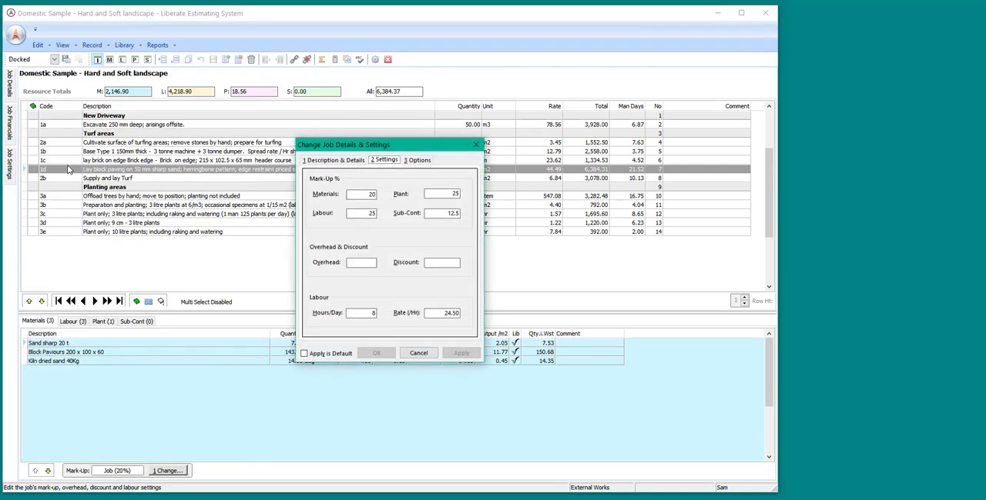
click(476, 145)
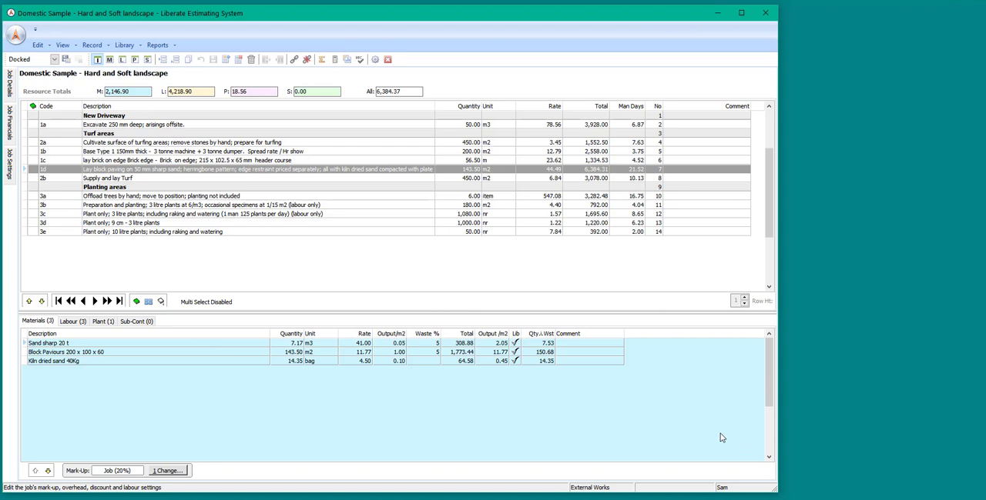
Browse several turf and planting items, ending on item 3b, to view each one's resource totals.
click(271, 150)
click(263, 134)
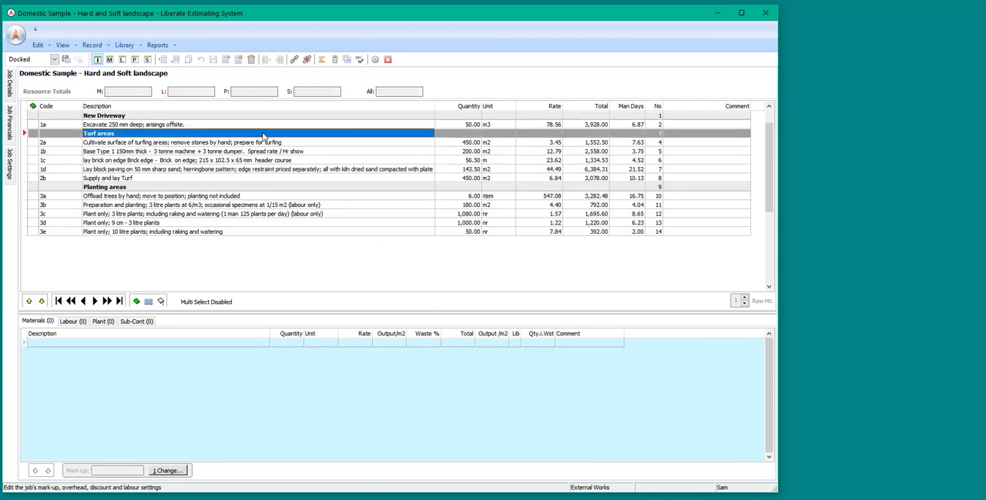
click(265, 143)
click(273, 170)
click(277, 197)
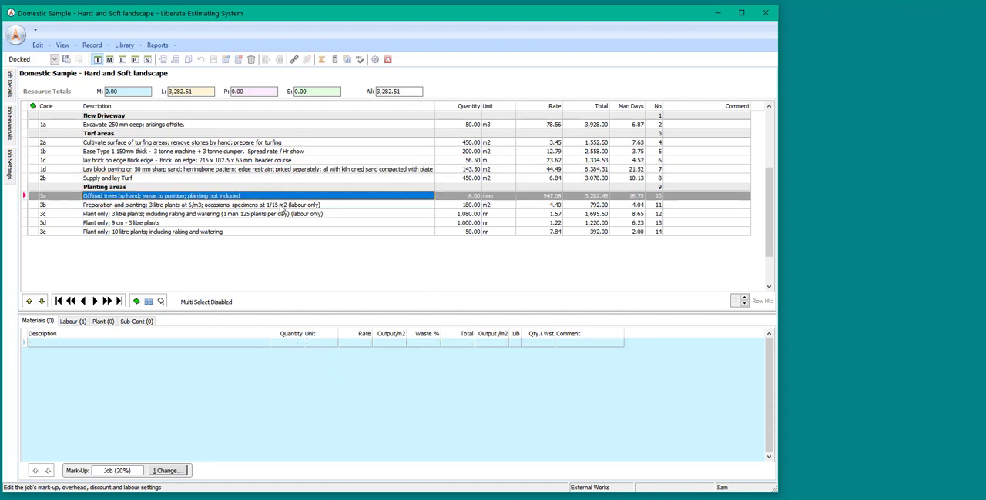
click(283, 205)
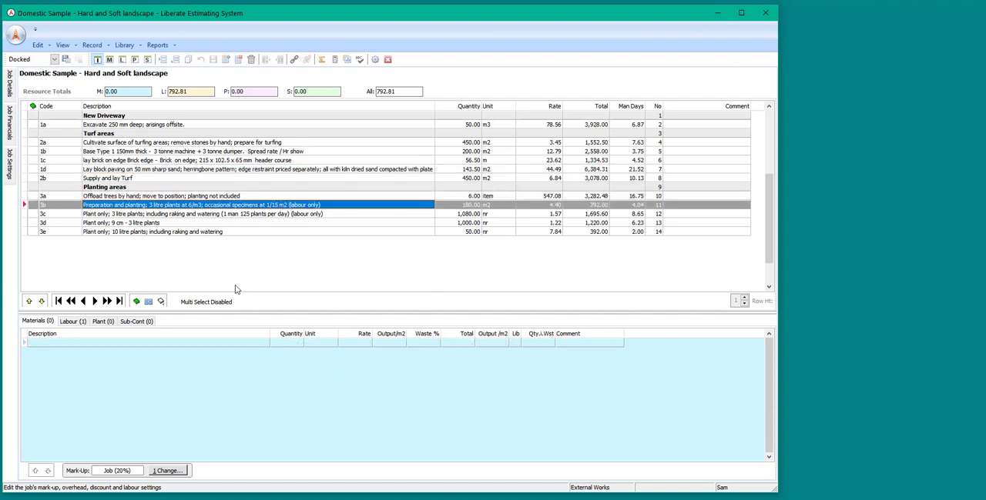
Enlarge the resource area below the item list and show the labour resources of item 3b.
drag(238, 313, 244, 286)
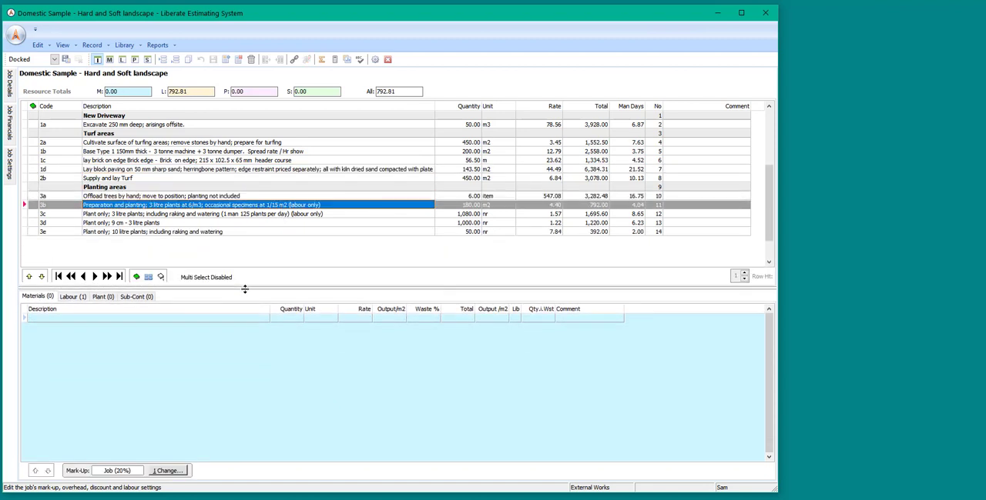
click(76, 300)
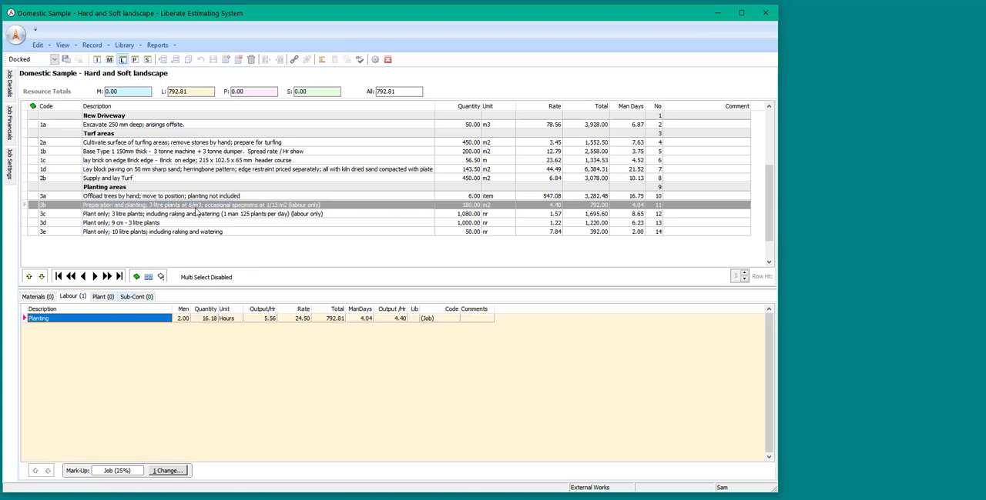
Select item 1b and compare its cost totals with the marked-up sell totals, returning to cost totals.
click(177, 152)
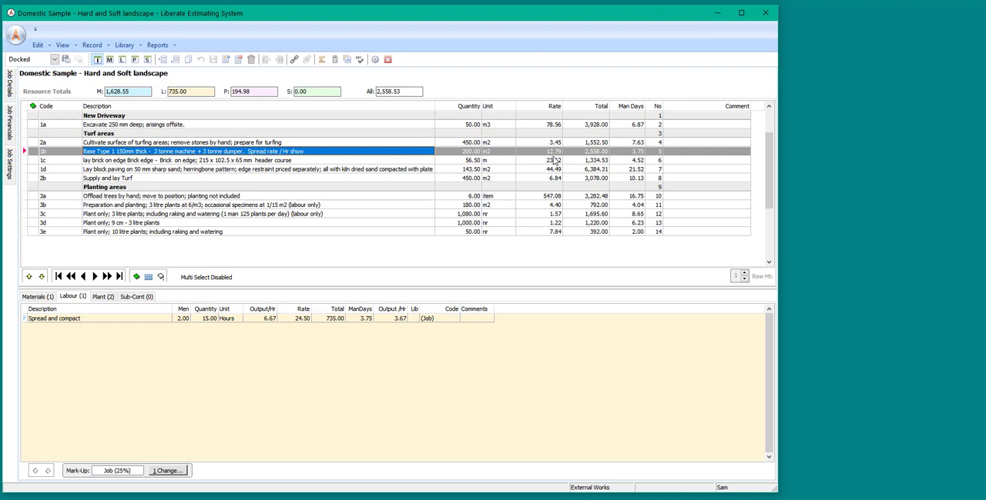
click(325, 65)
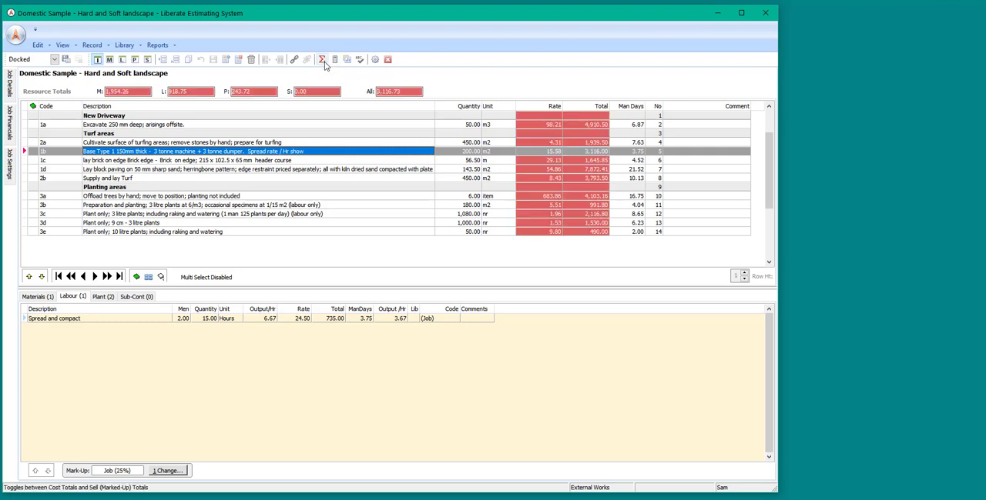
click(324, 66)
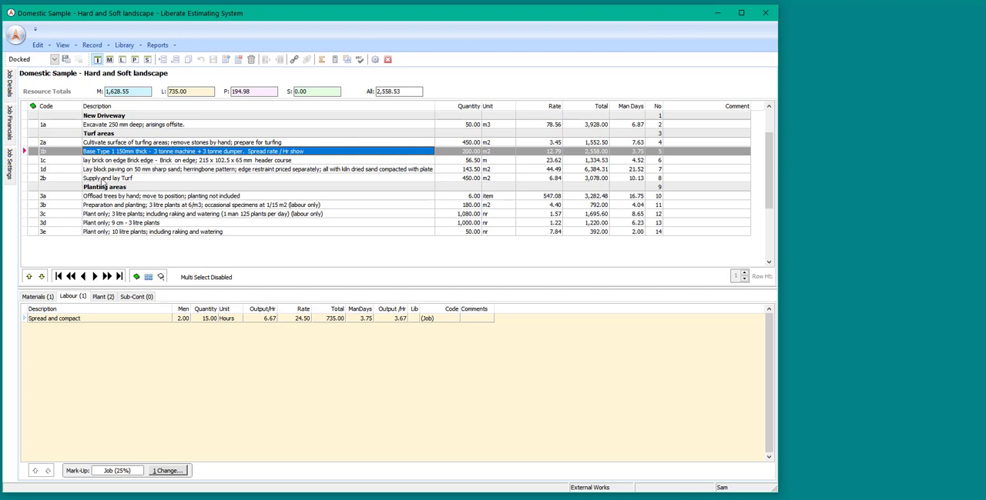
Undock Job Financials and Job Settings and place both as floating windows at the right of the main window.
click(9, 123)
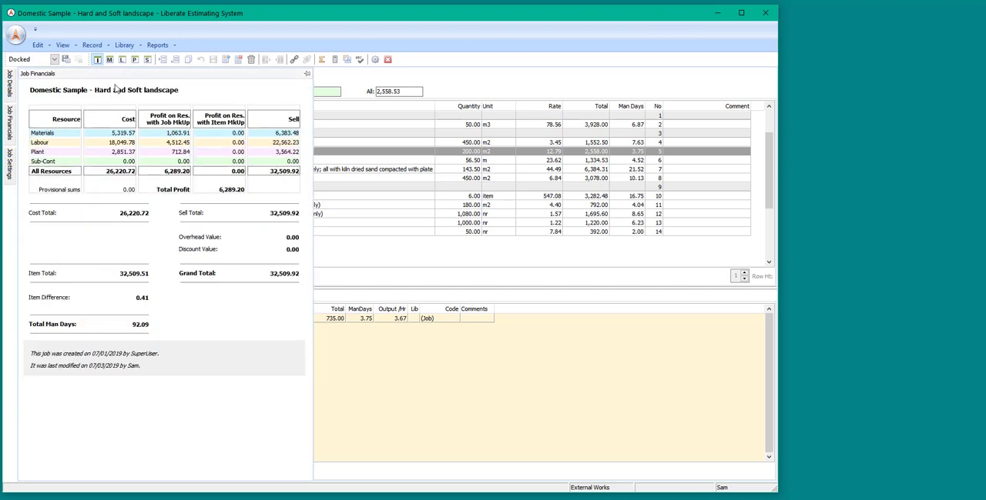
drag(114, 74, 767, 87)
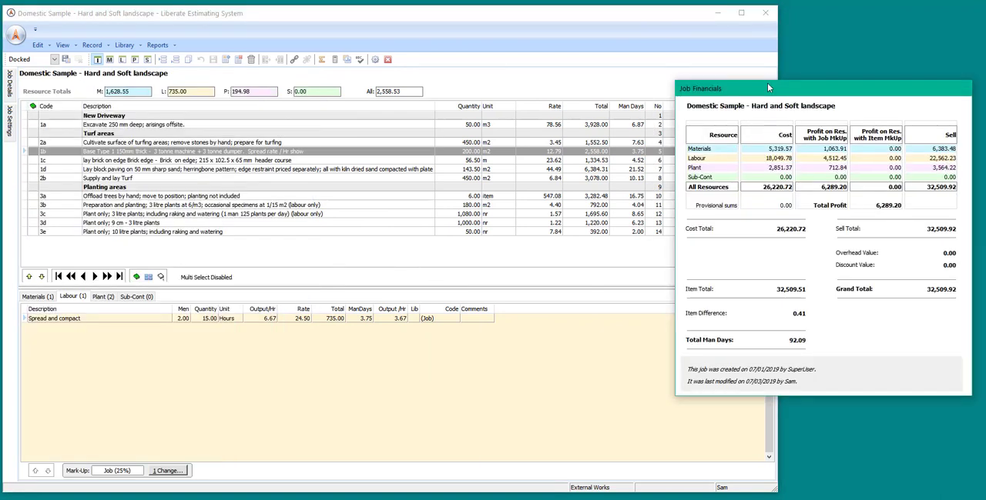
click(10, 126)
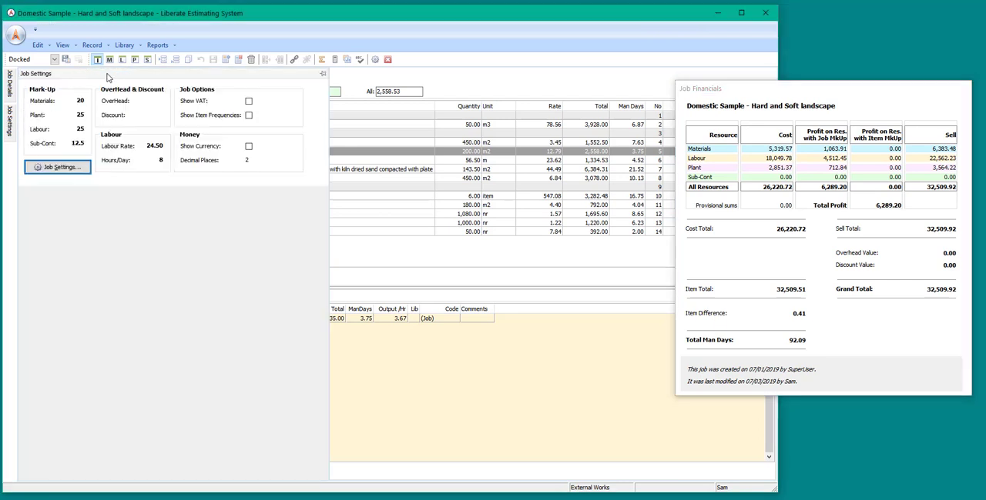
drag(107, 77, 691, 422)
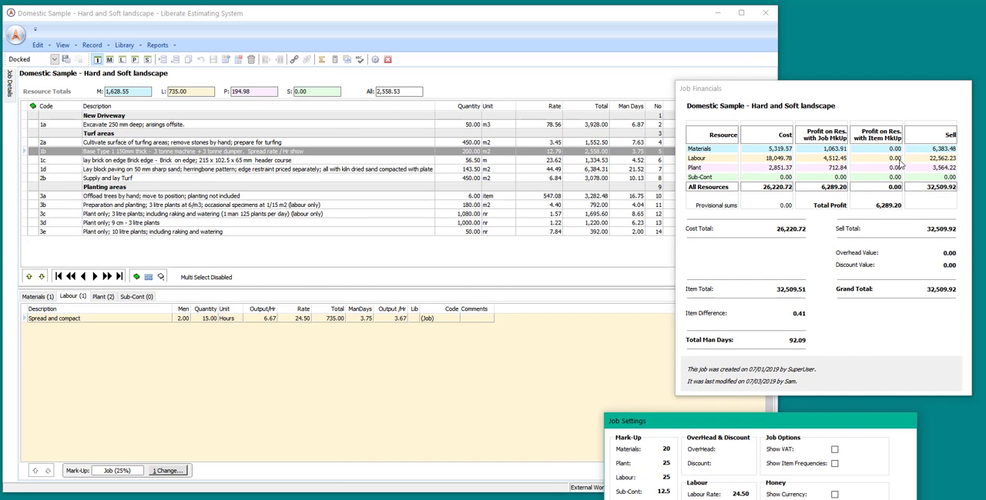
Save the current window arrangement as a layout named "My layout 1".
click(66, 61)
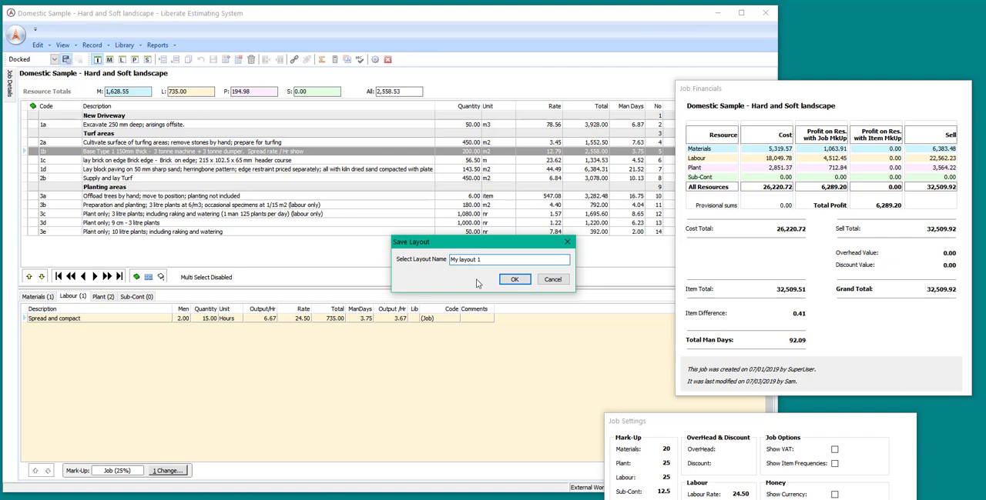
click(513, 281)
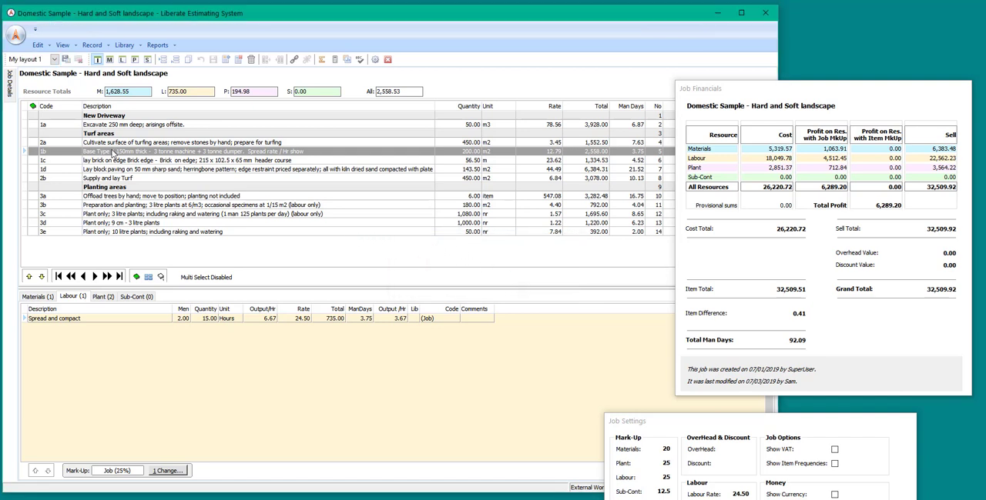
Load the Docked layout and return to "My layout 1".
click(54, 60)
click(44, 76)
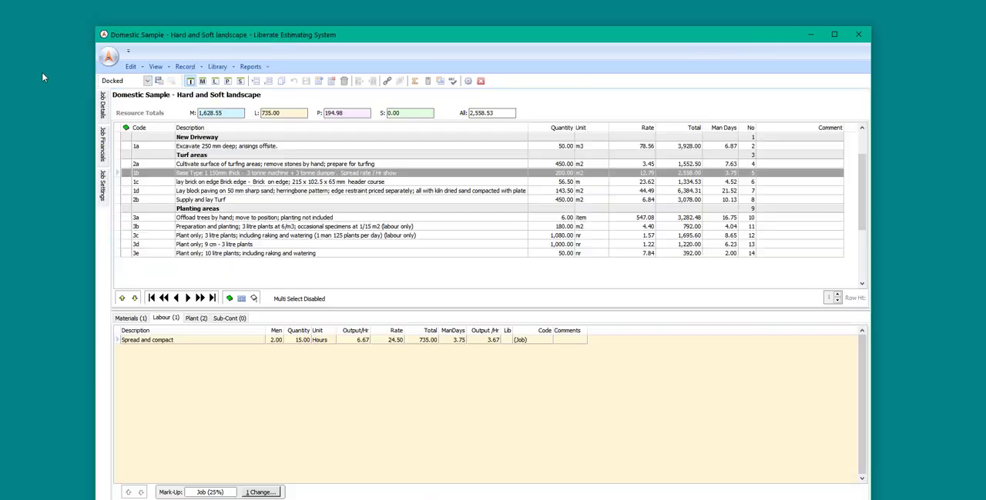
click(146, 81)
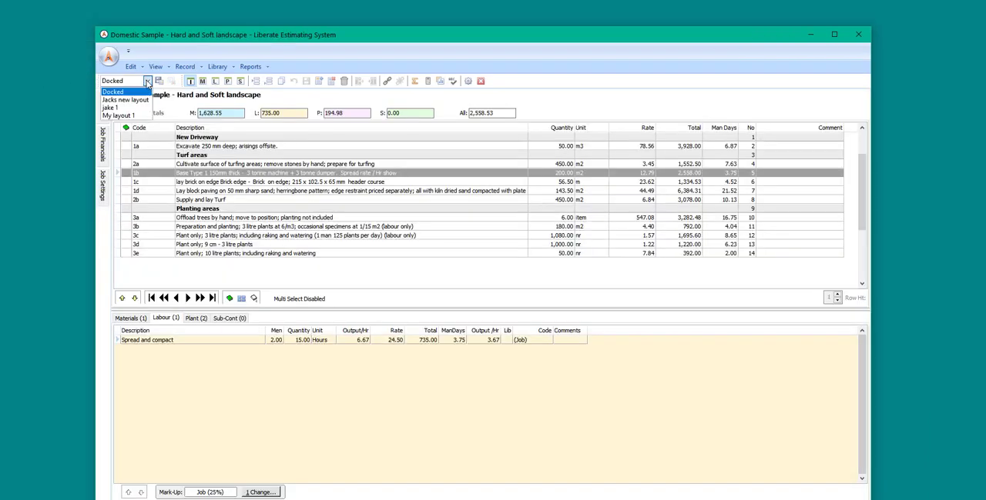
click(135, 115)
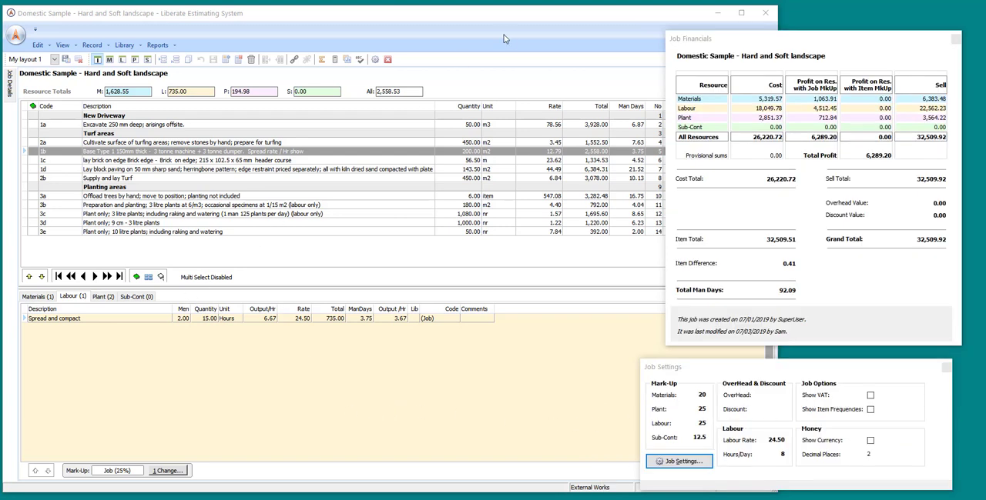
Widen the Description column of the item list slightly.
mouse_move(462, 109)
mouse_down()
mouse_move(363, 108)
mouse_move(456, 106)
mouse_up()
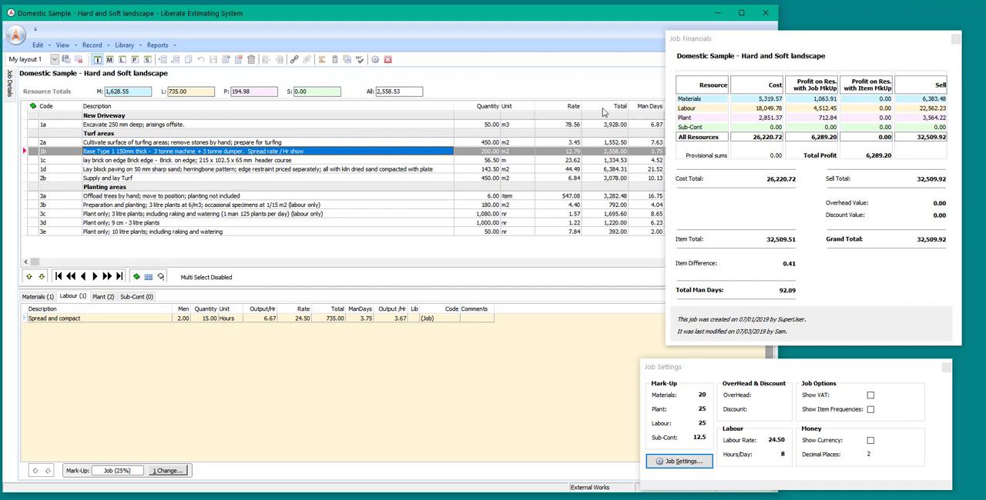
mouse_move(608, 109)
mouse_down()
mouse_move(563, 109)
mouse_move(620, 111)
mouse_up()
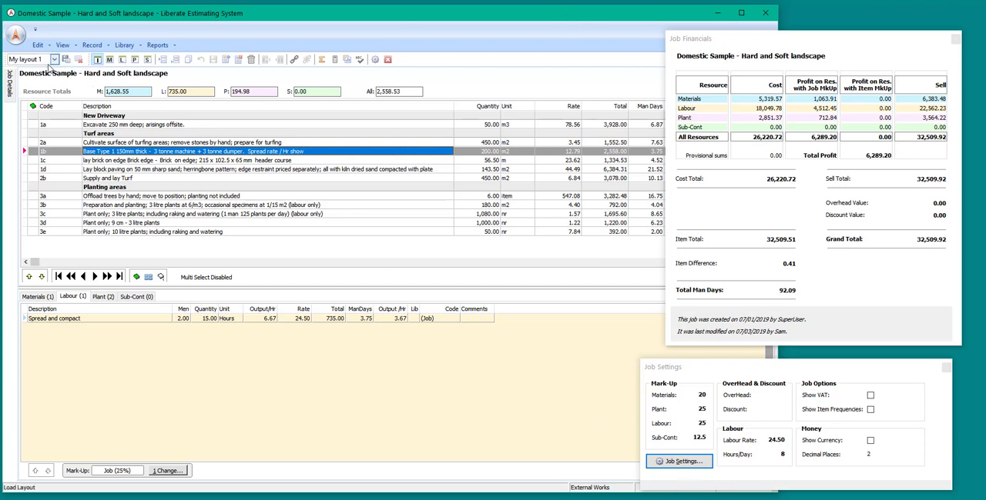
Switch the window arrangement to the Docked layout.
click(56, 62)
click(40, 80)
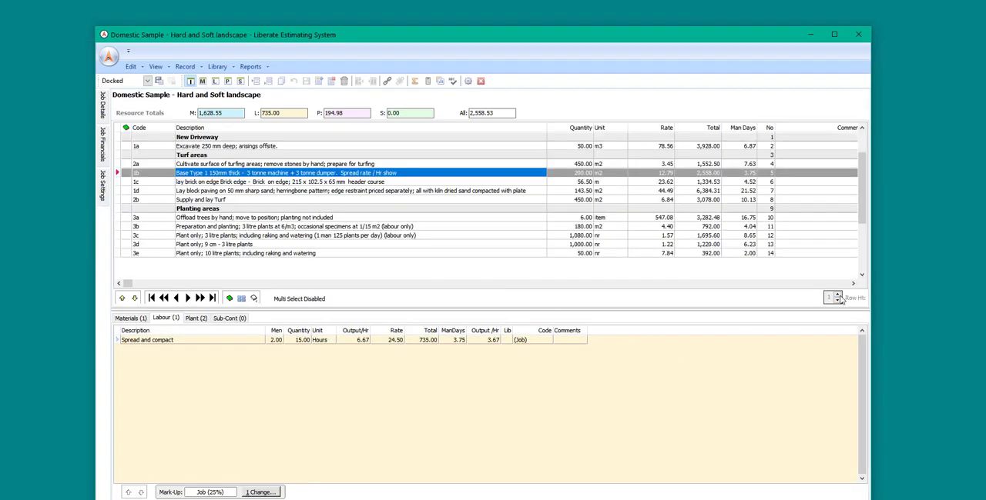
Increase the item list's row height to 3 and reduce it back to 1.
click(838, 298)
click(837, 299)
click(838, 298)
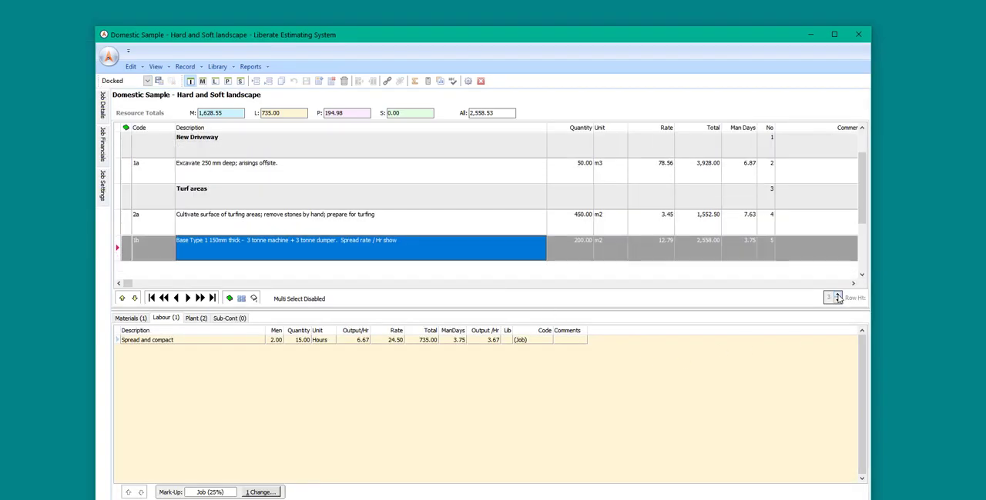
click(838, 302)
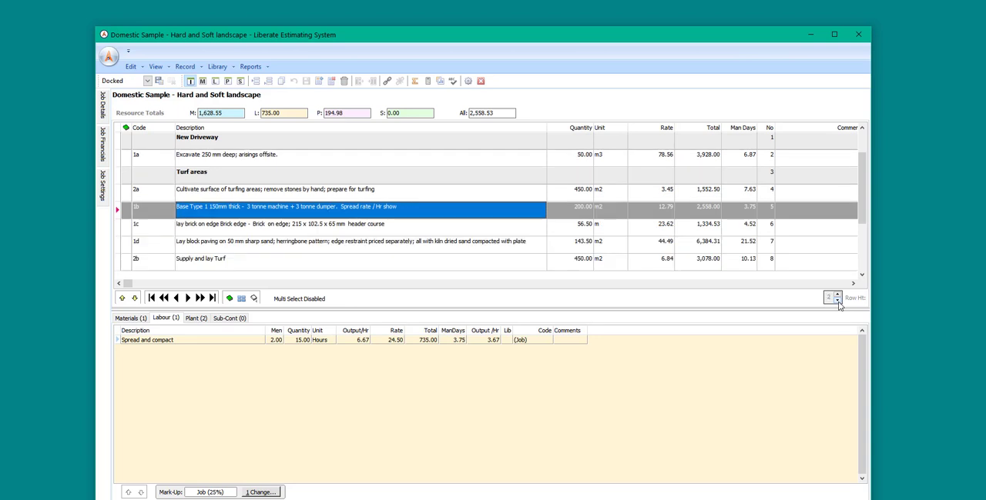
click(838, 302)
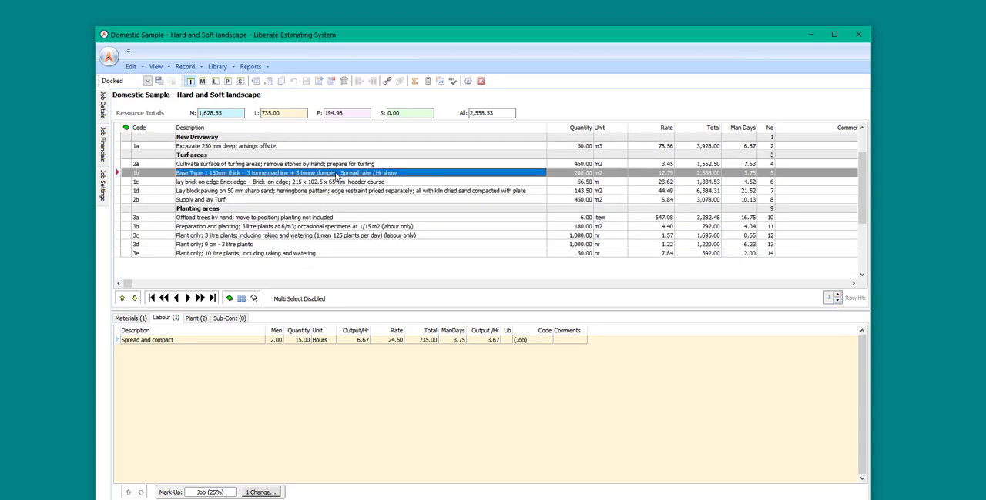
View the full description of block paving item 1d in its own window and cancel without editing.
double_click(365, 193)
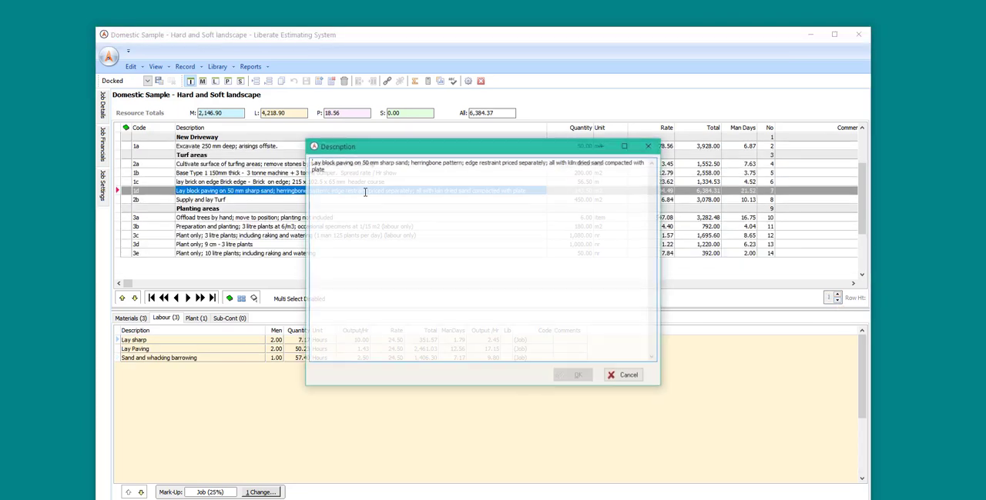
click(627, 377)
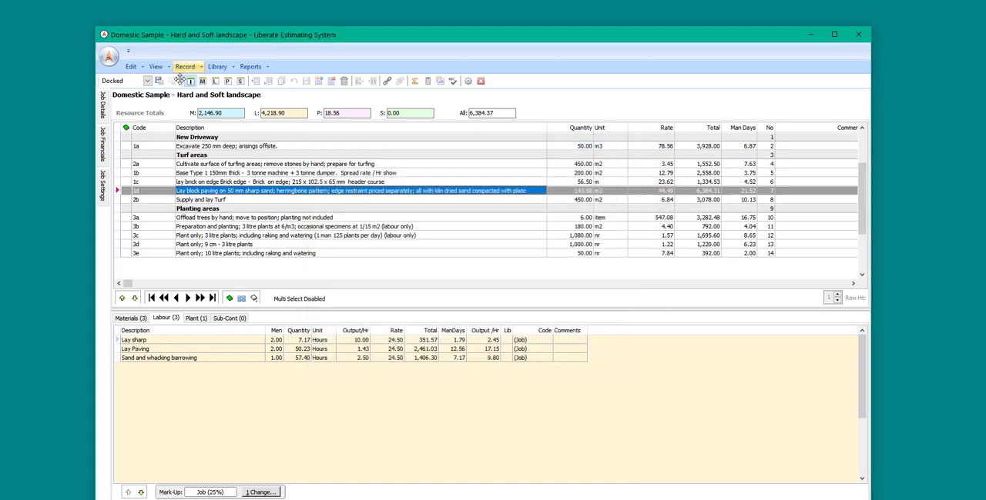
Bring up the list of jobs available to open and expand the Others' Jobs folder.
click(108, 59)
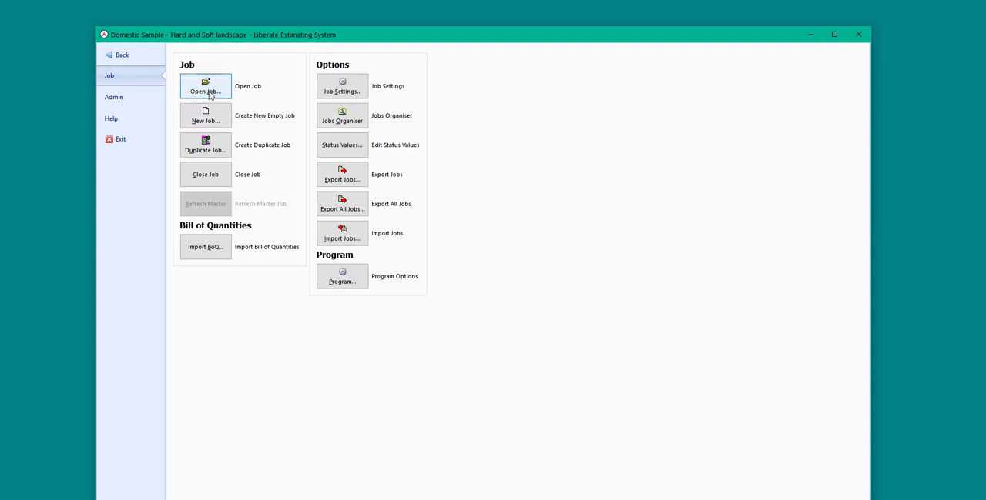
click(209, 95)
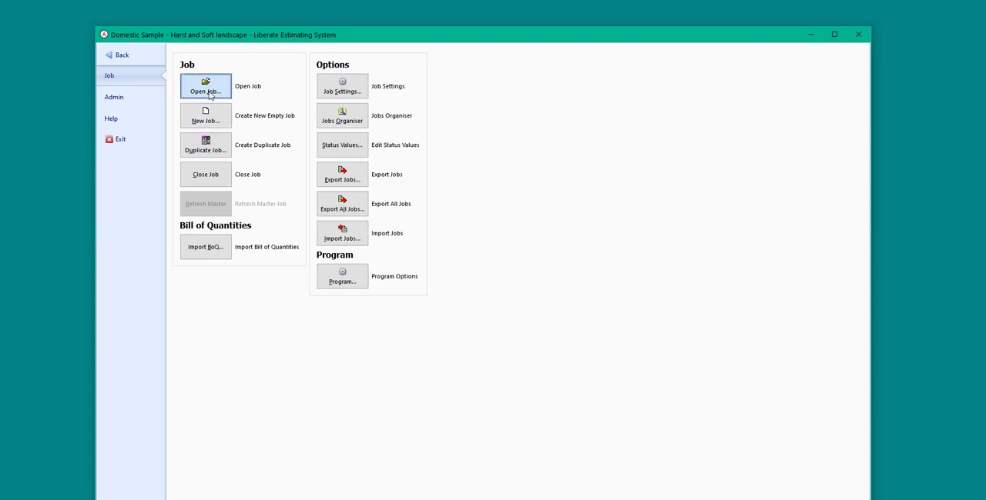
click(206, 89)
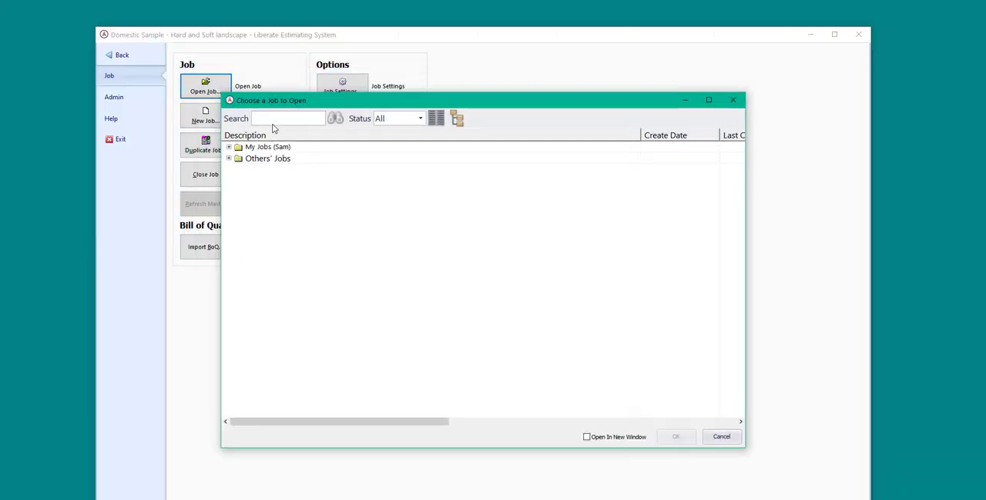
click(229, 159)
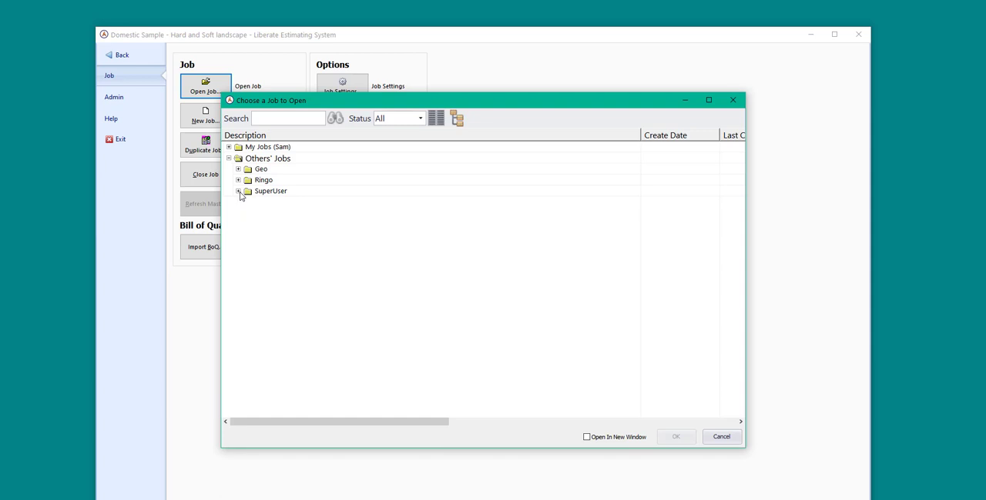
Search the job list for "domestic", close the list without opening a job and return to the current job.
click(280, 121)
text(domestic)
key(Return)
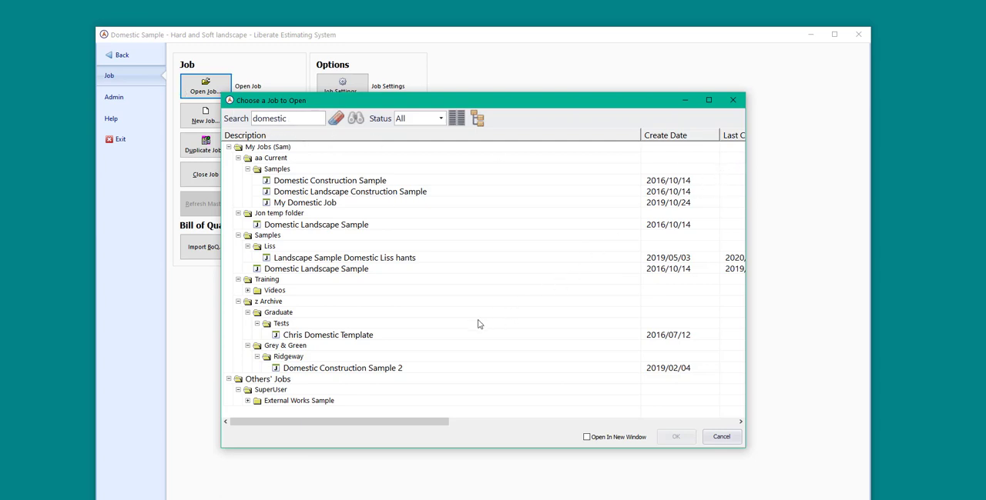
click(734, 99)
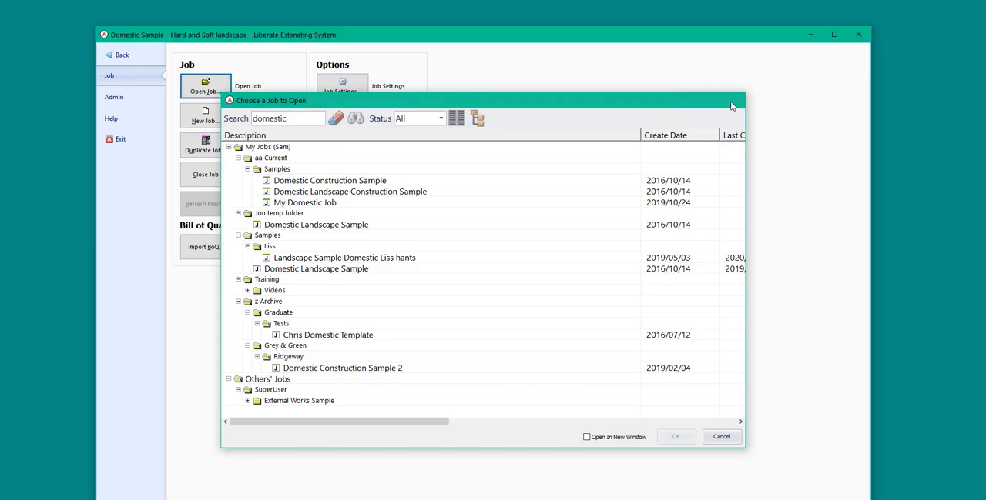
click(120, 56)
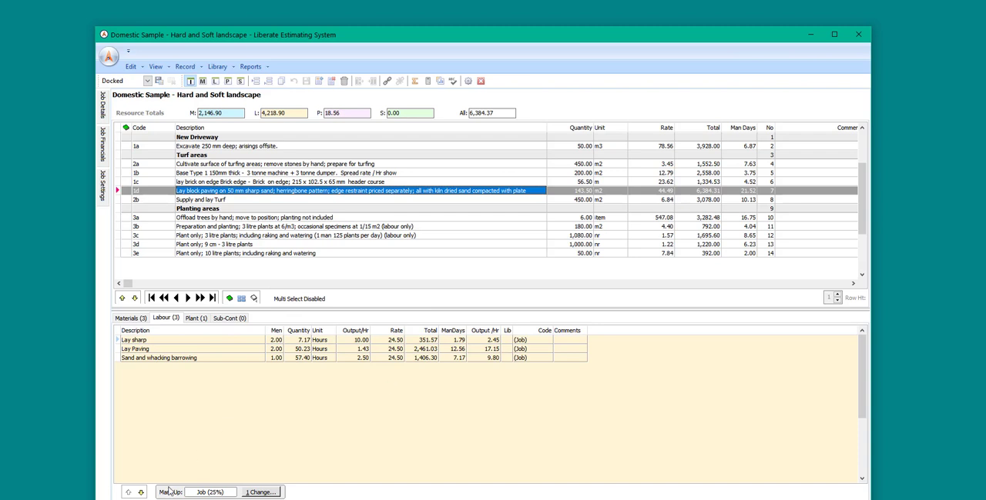
Look through the materials, labour, plant and sub-contractor resources of block paving item 1d.
click(130, 320)
click(166, 318)
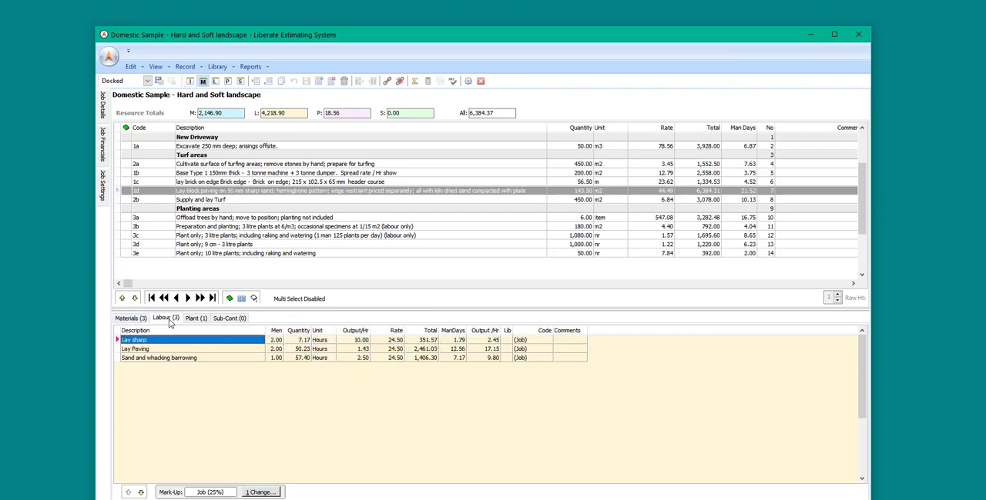
click(195, 319)
click(229, 319)
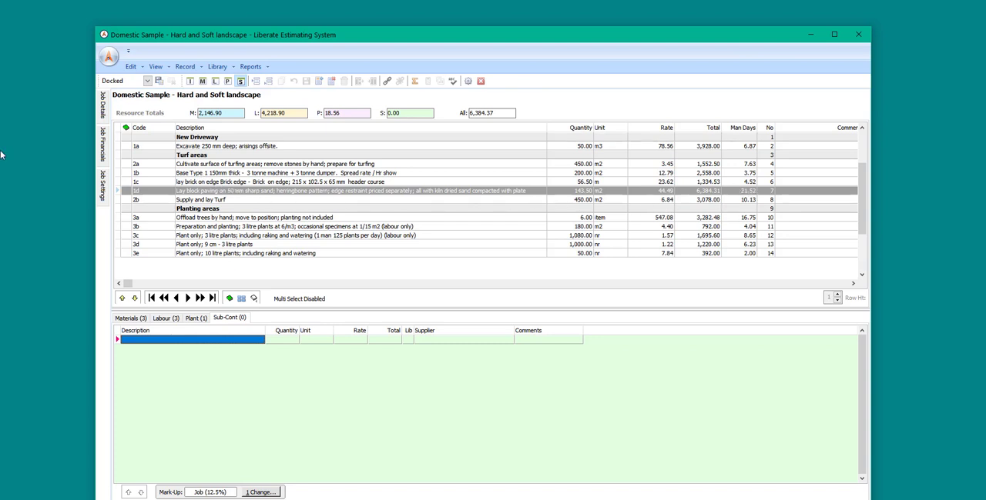
View the job financials and check the money settings in the program options, including the decimal places choices for rates.
mouse_move(103, 156)
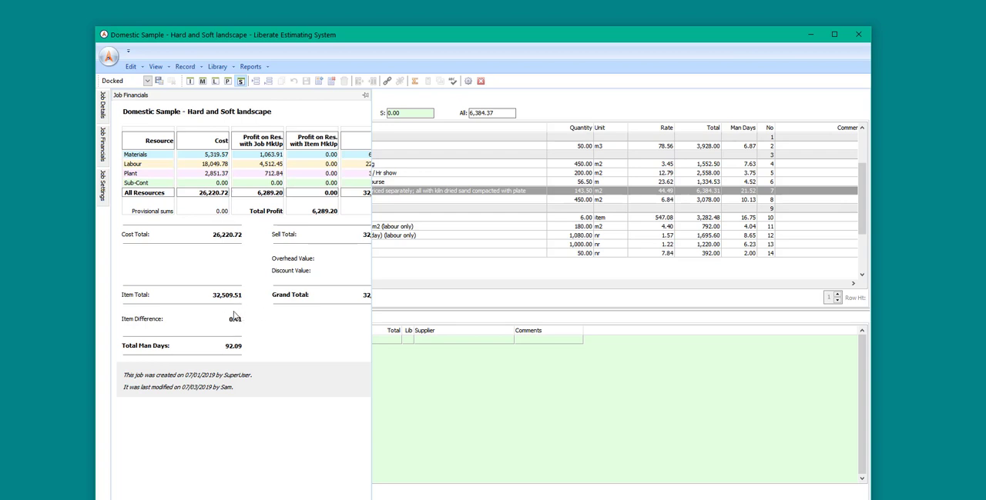
click(468, 81)
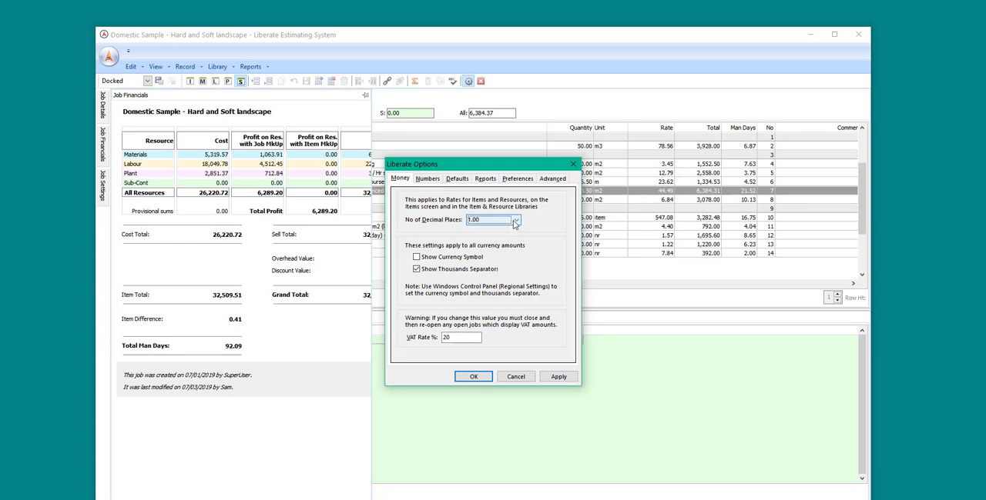
click(515, 222)
click(515, 222)
click(474, 377)
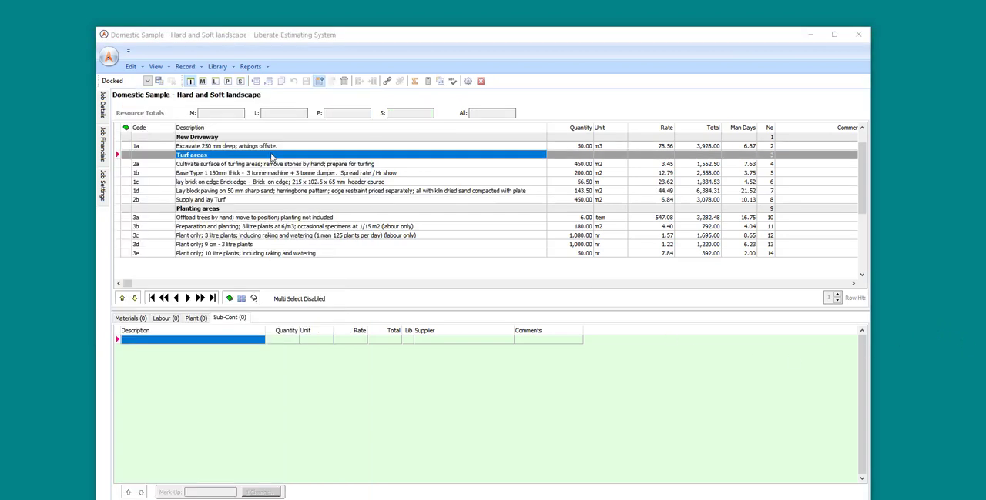
click(130, 67)
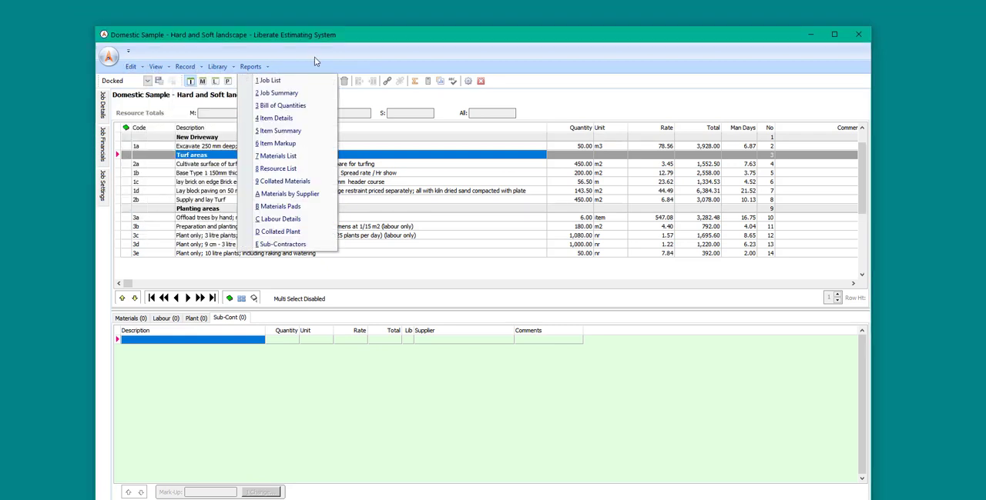
click(394, 45)
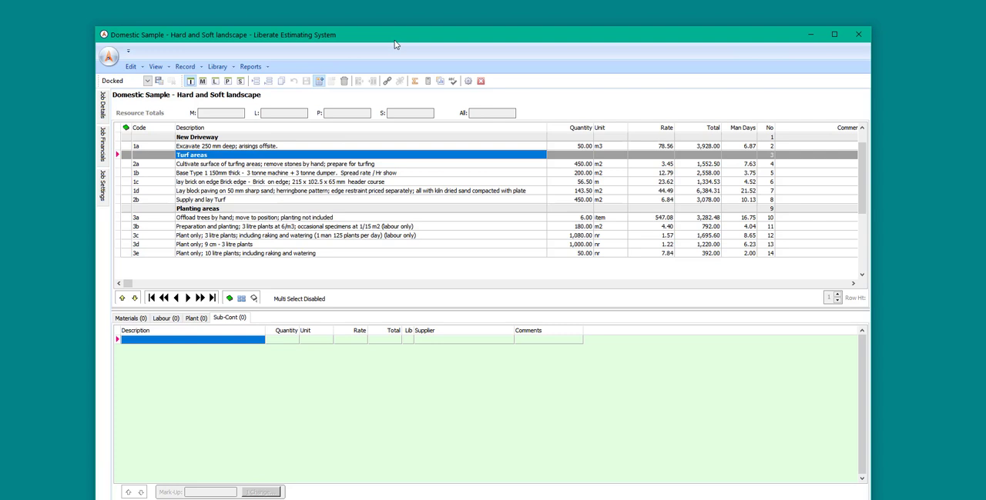